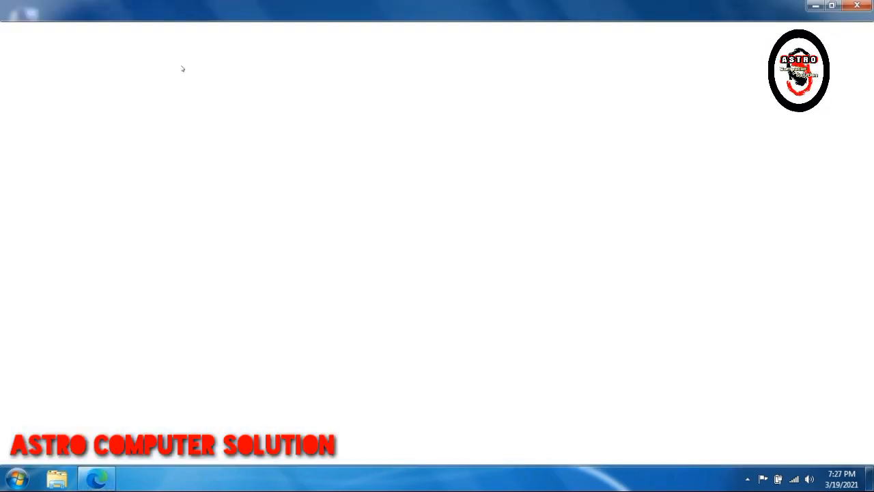
Search Bing for 'driver support hp laptop' and open HP's official laptop drivers page in a new tab
click(155, 34)
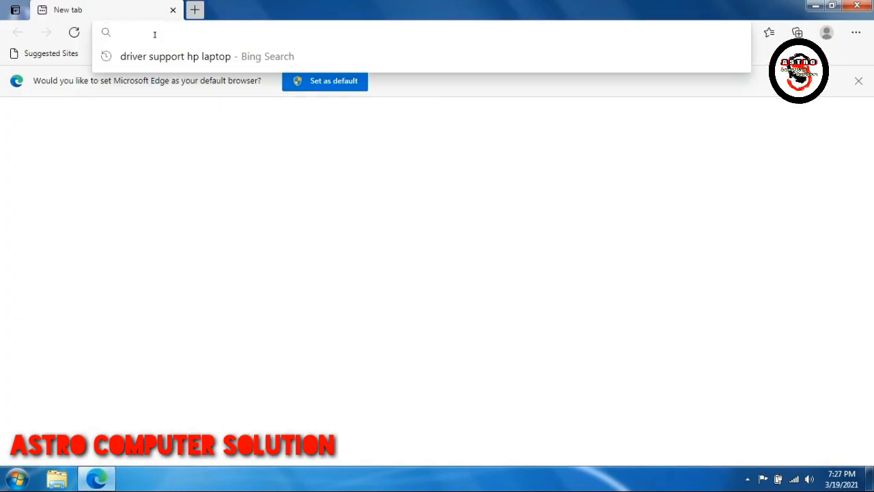
text(DRIVER support hp laptop)
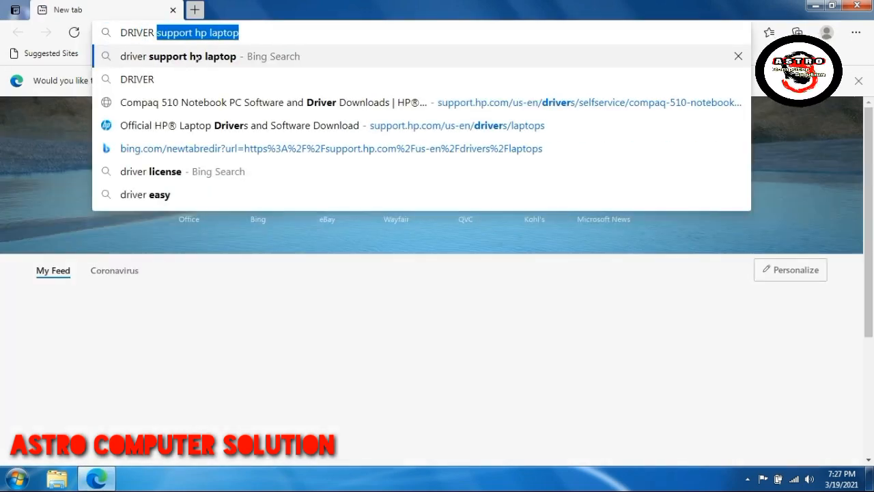
click(186, 59)
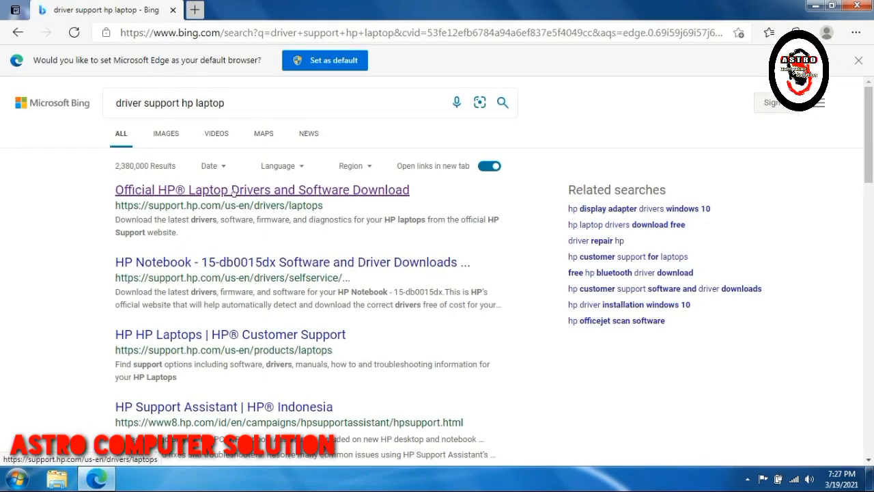
click(233, 192)
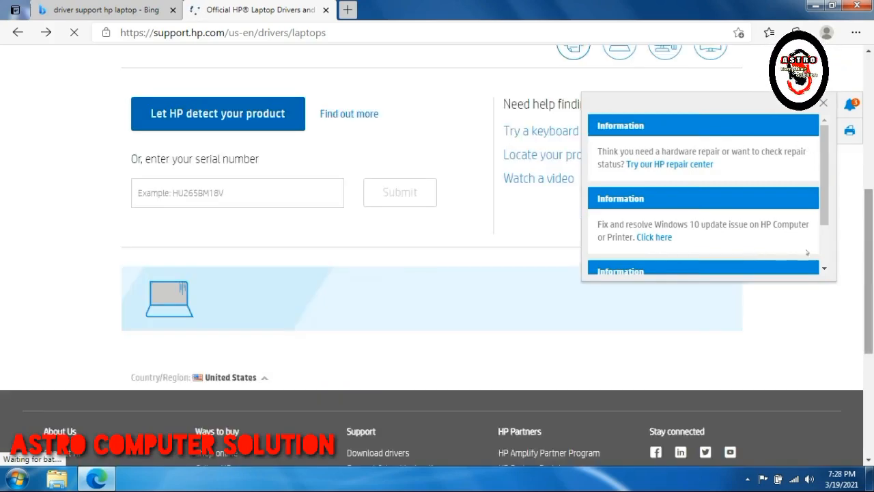
Enter the laptop's serial number and submit it to reach the Compaq 510 Notebook PC drivers page
click(301, 191)
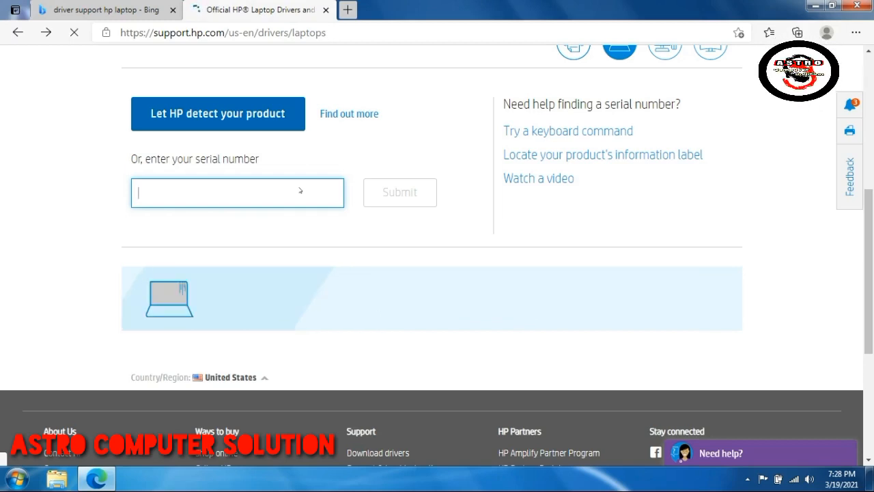
text(CNU9)
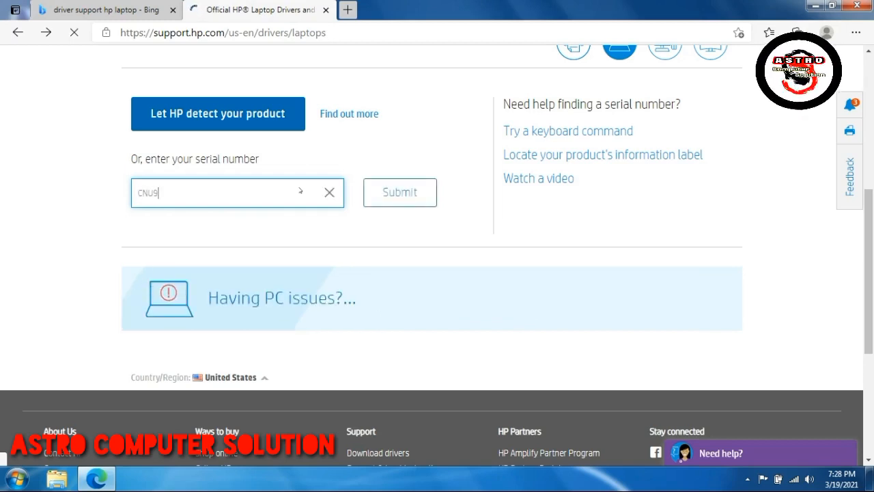
text(252BKS)
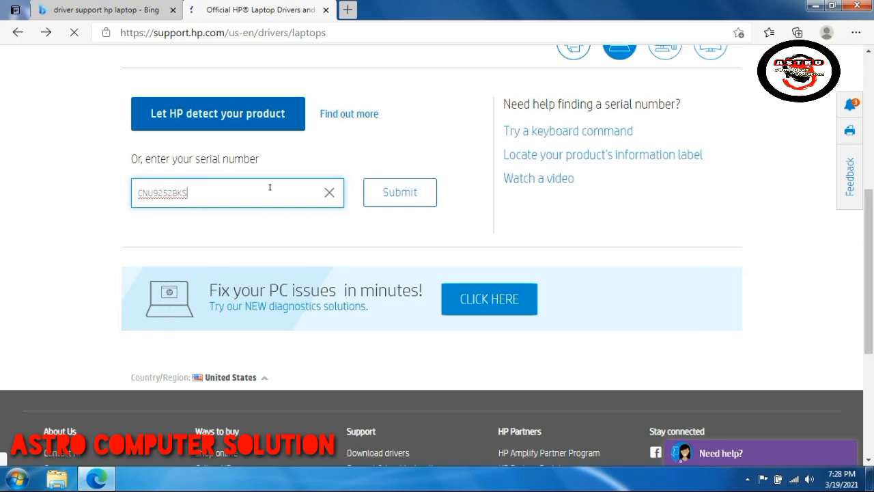
click(377, 193)
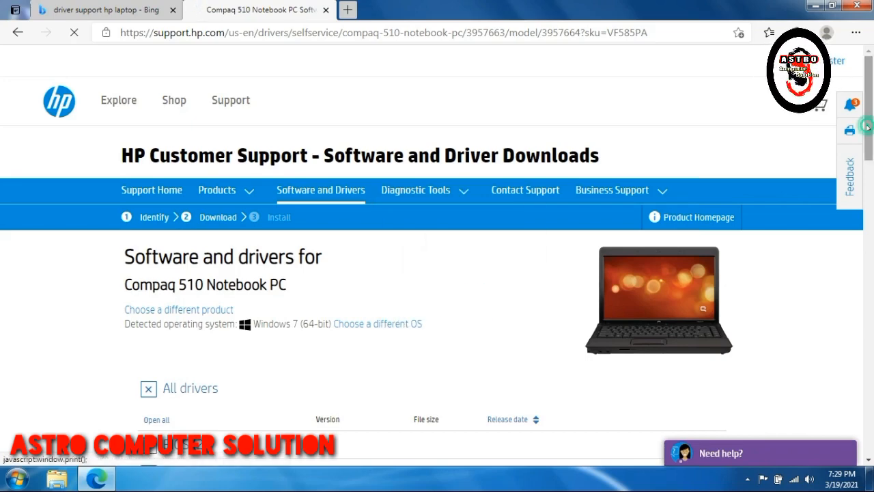
scroll(745, 122, down, 2)
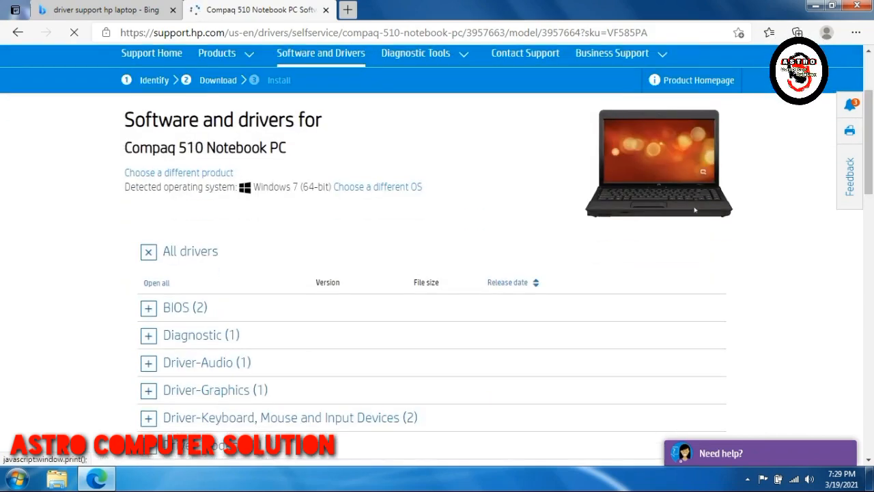
click(385, 187)
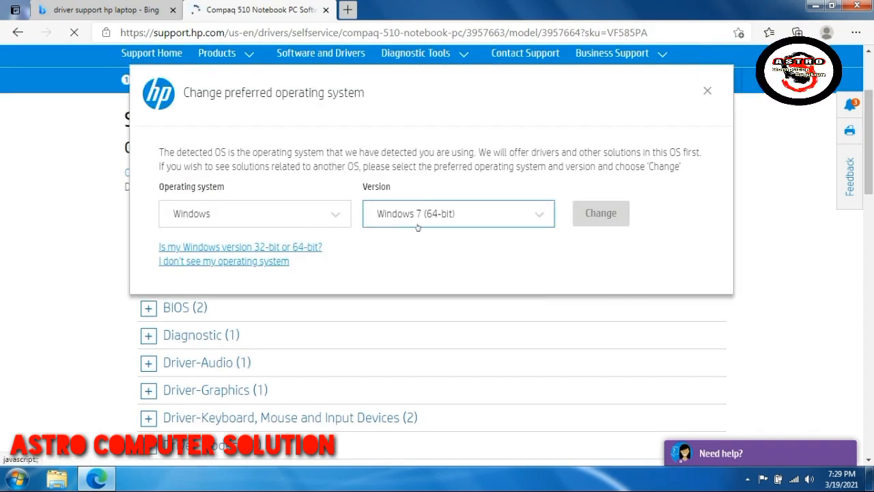
click(433, 226)
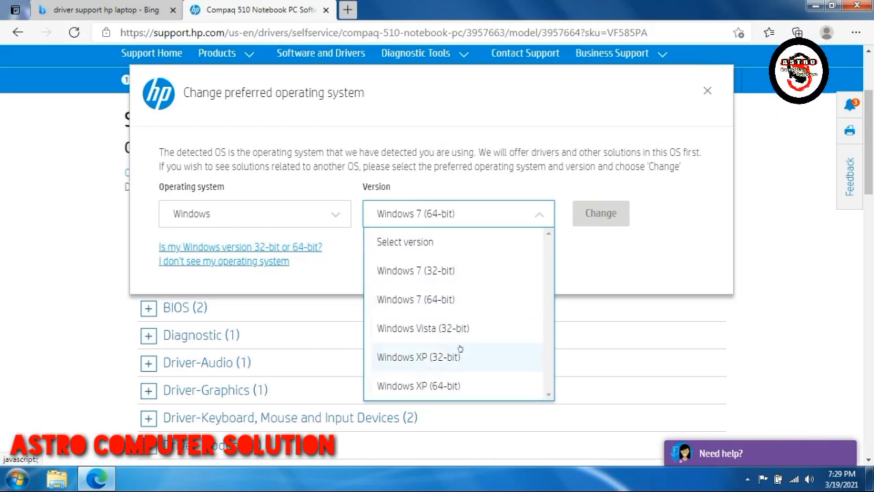
click(428, 299)
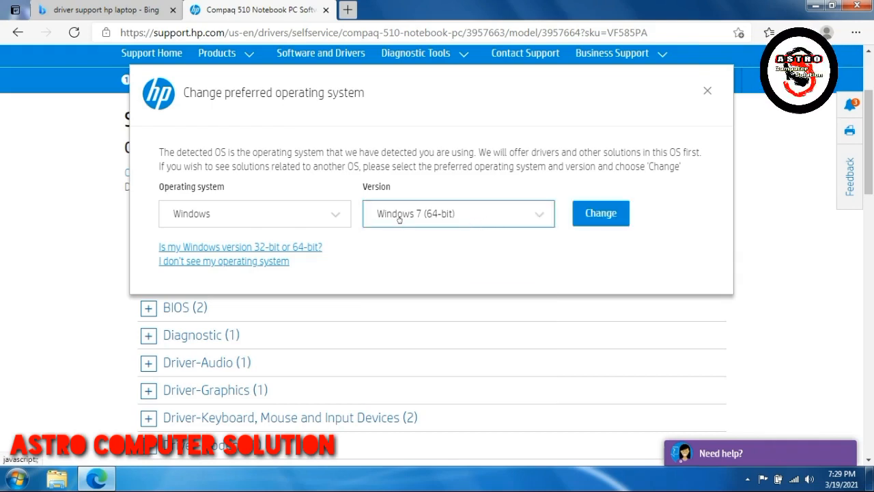
click(708, 90)
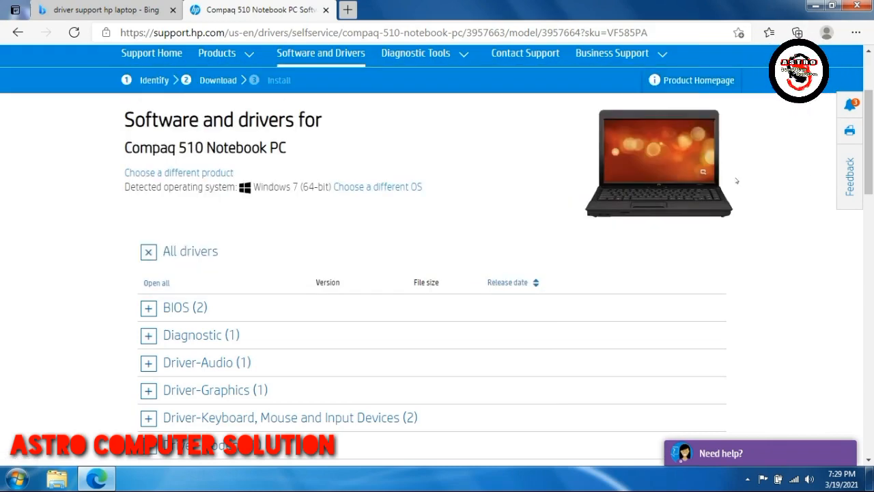
Expand Driver-Graphics and download the 23.7 MB Intel Video Driver and Control Panel (sp45282.exe)
drag(869, 151, 869, 201)
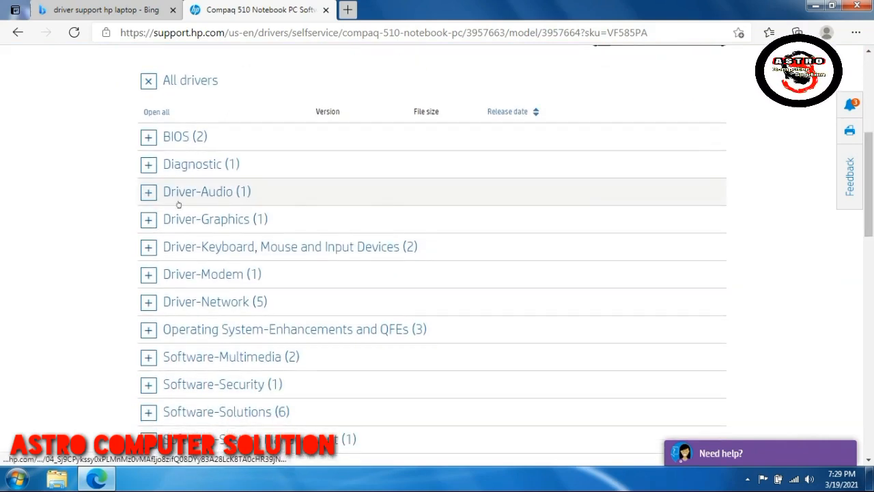
click(150, 222)
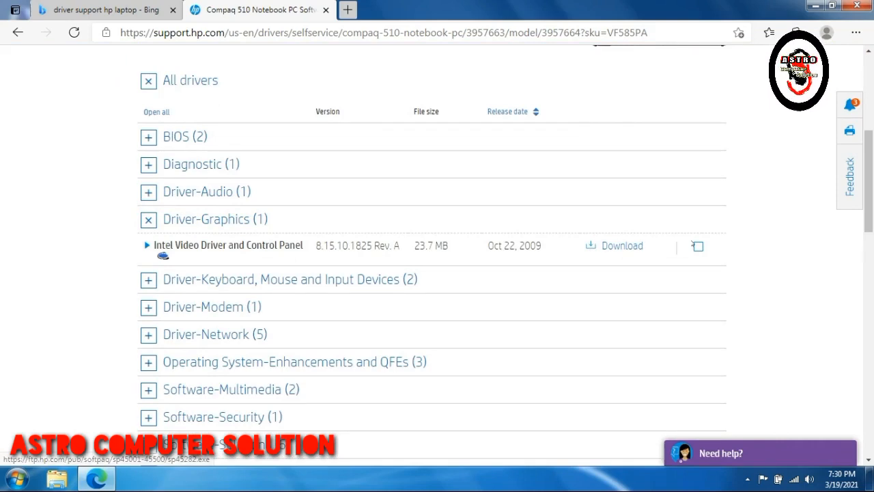
click(591, 246)
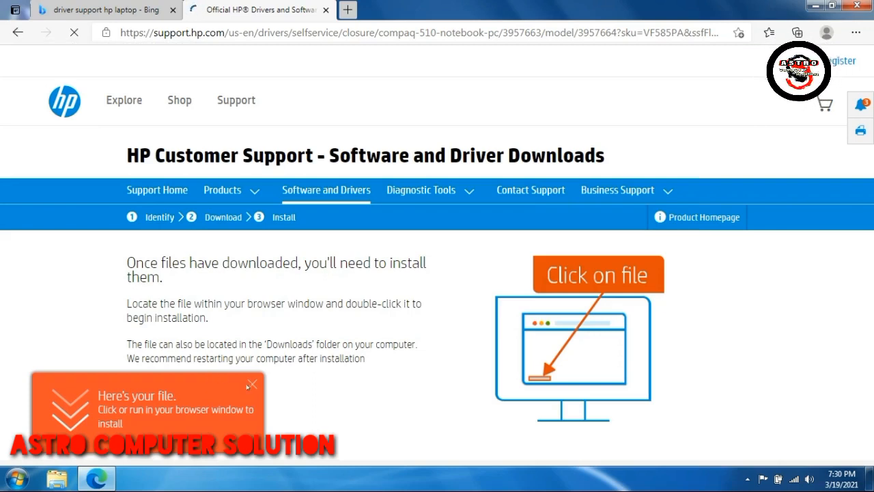
Dismiss the 'Here's your file' notice and return to the Compaq 510 list via 'Download more drivers'
click(253, 385)
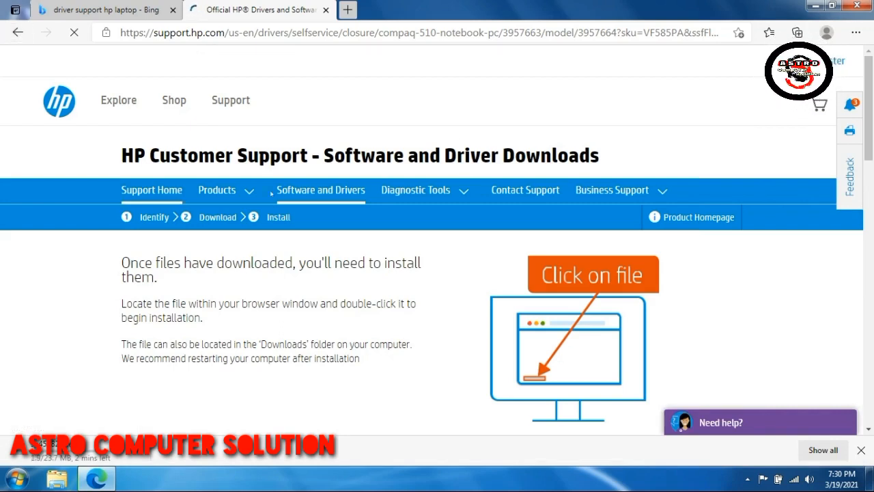
scroll(437, 253, down, 5)
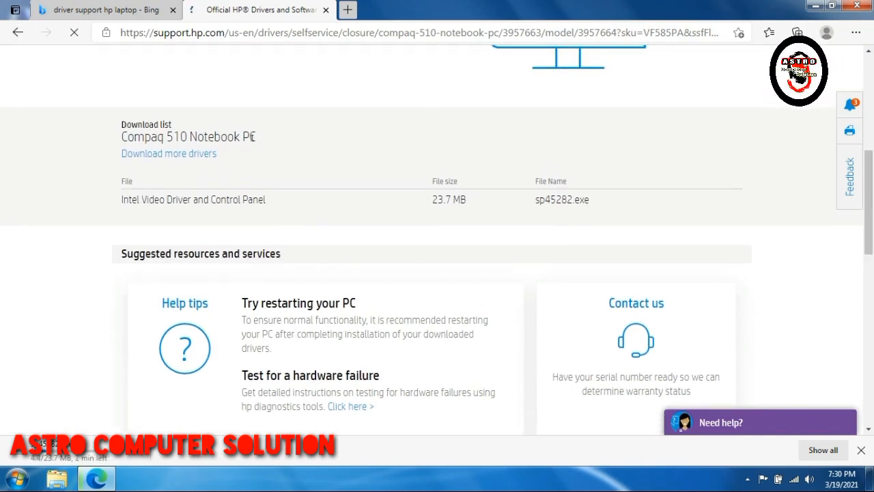
click(204, 154)
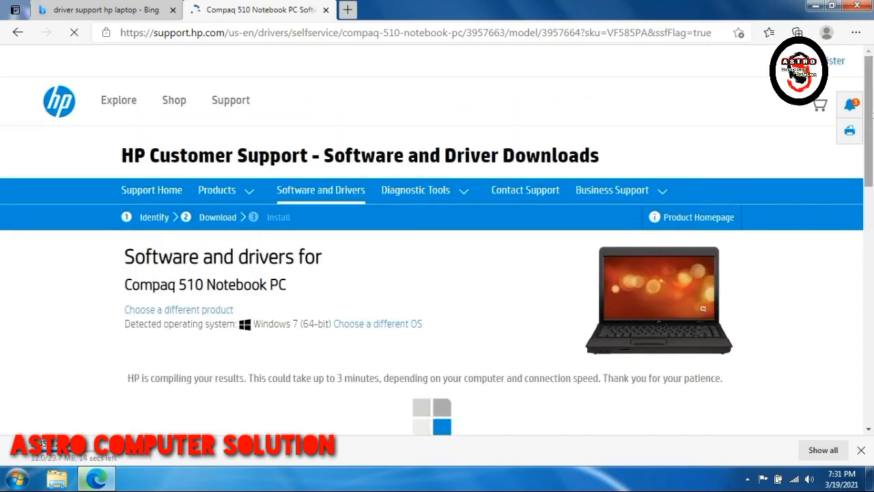
Expand the Driver-Audio category, then minimize Edge to show the Windows desktop
scroll(437, 239, down, 5)
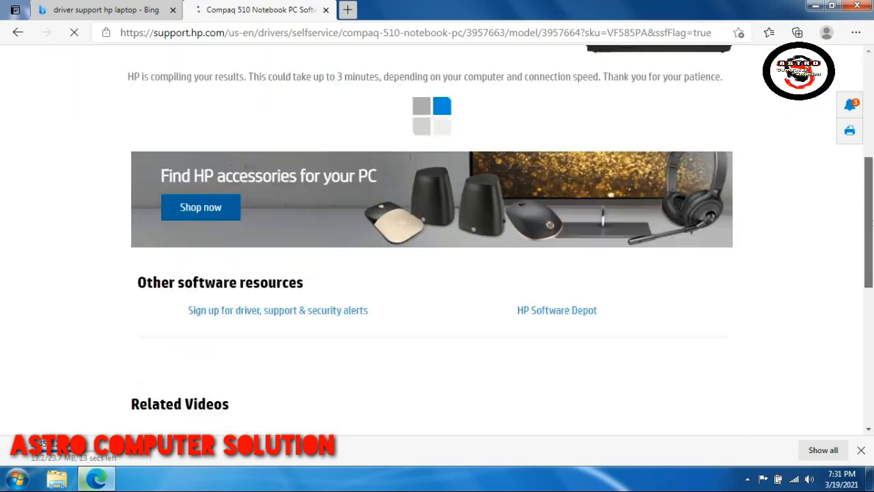
scroll(437, 239, down, 2)
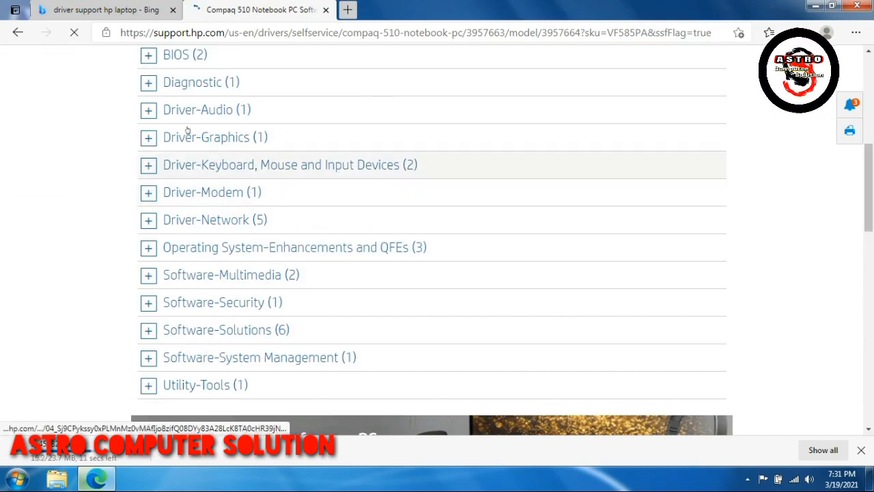
click(148, 112)
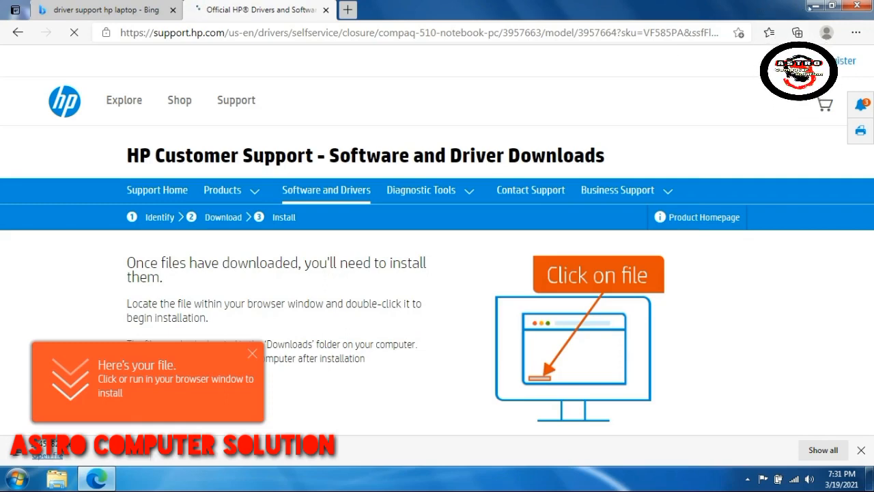
click(810, 6)
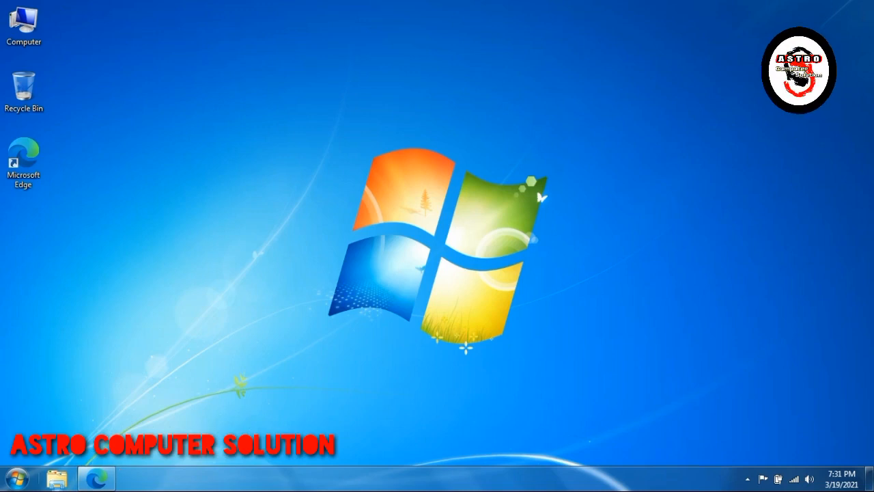
Run sp45282 from the Downloads folder, accept HP's licence and extract the Intel graphics driver files
click(56, 478)
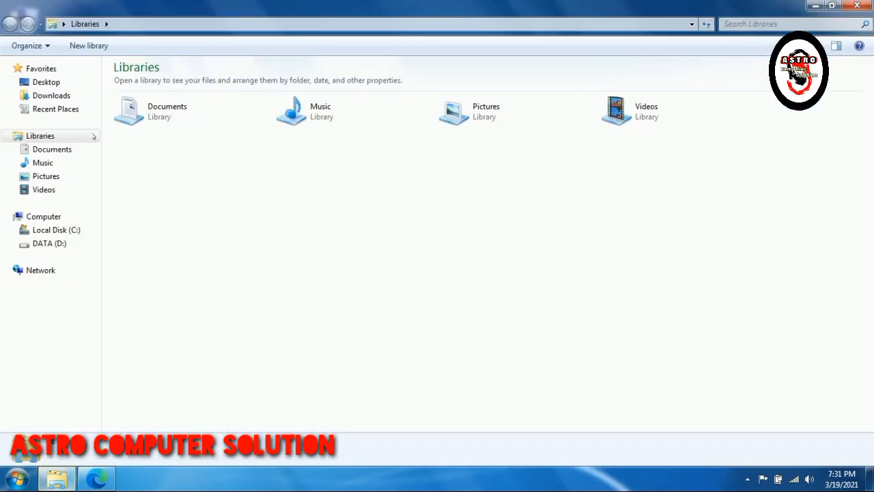
click(64, 95)
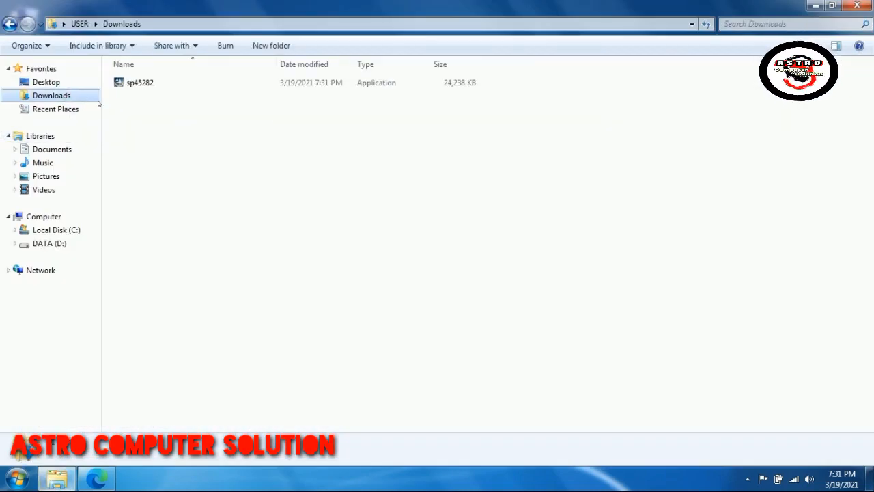
double_click(136, 83)
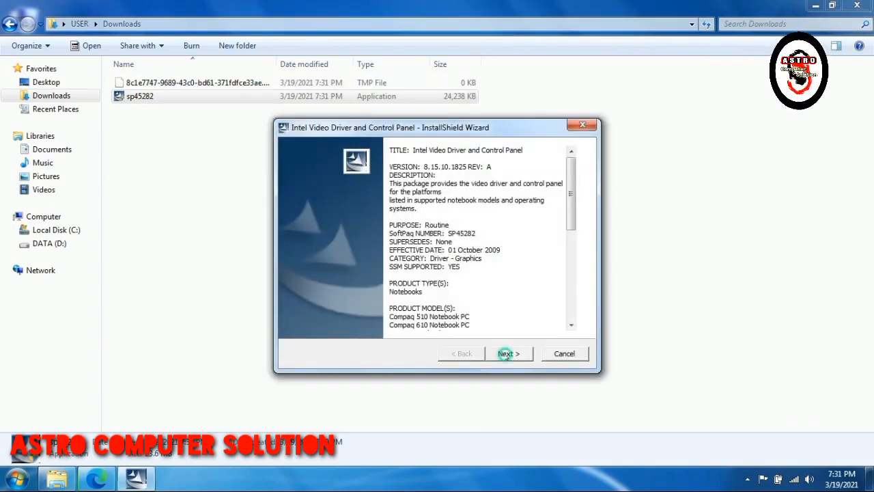
click(506, 353)
click(434, 315)
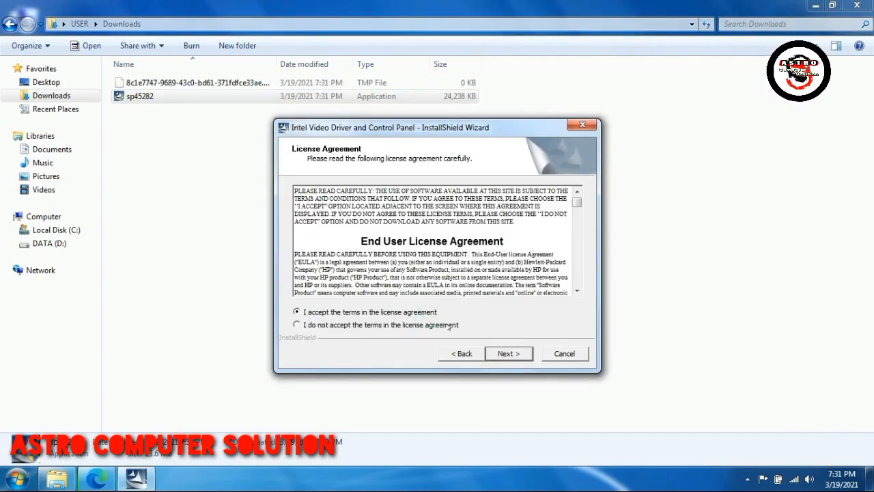
click(508, 355)
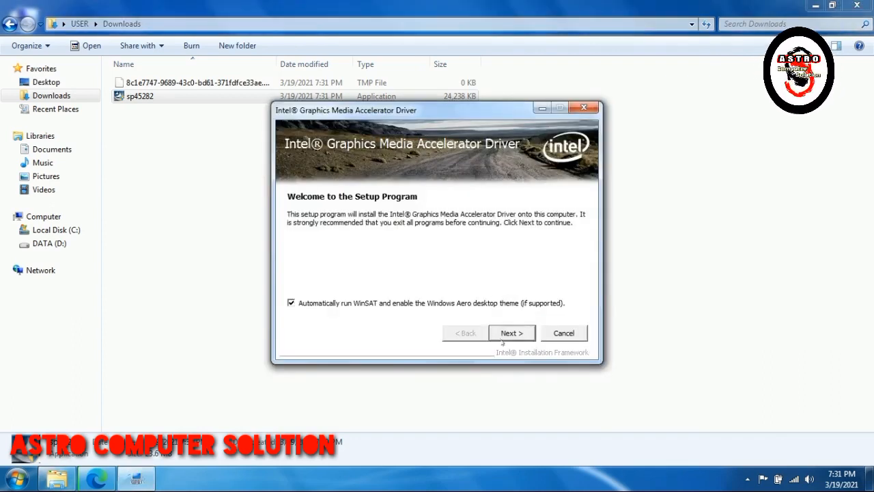
Accept Intel's licence and start installing the Mobile Intel 965 Express driver 8.15.10.1825
click(506, 334)
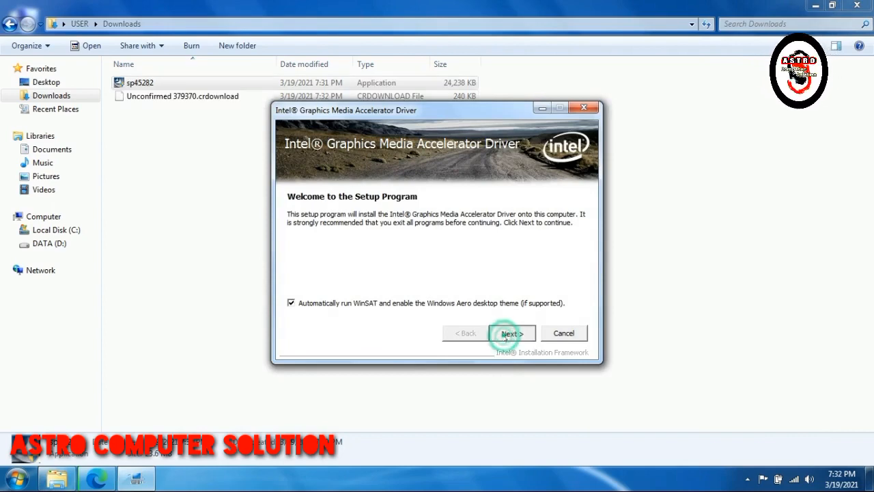
click(507, 334)
click(506, 334)
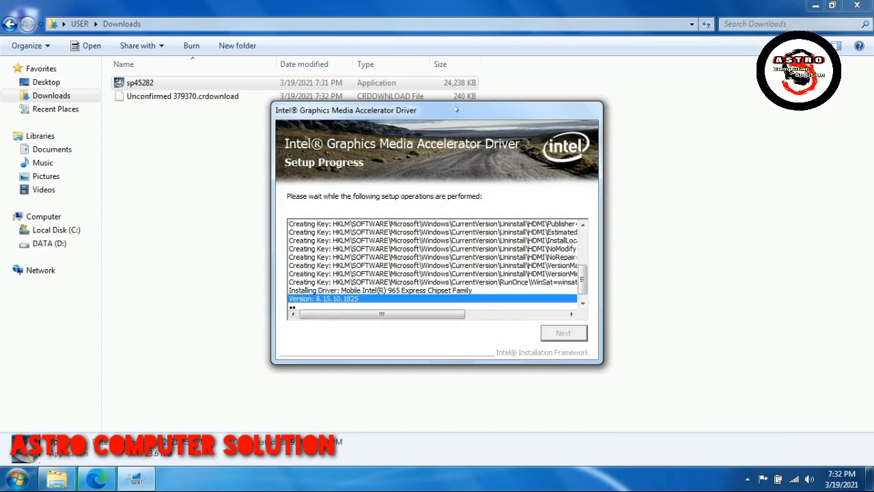
Reposition the setup window and move the red record icon onto the visible tray during installation
drag(453, 110, 671, 85)
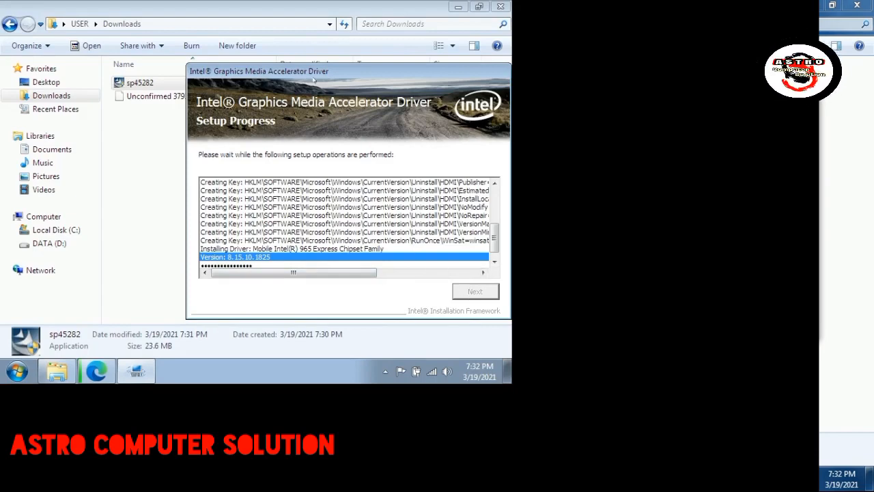
drag(312, 69, 224, 39)
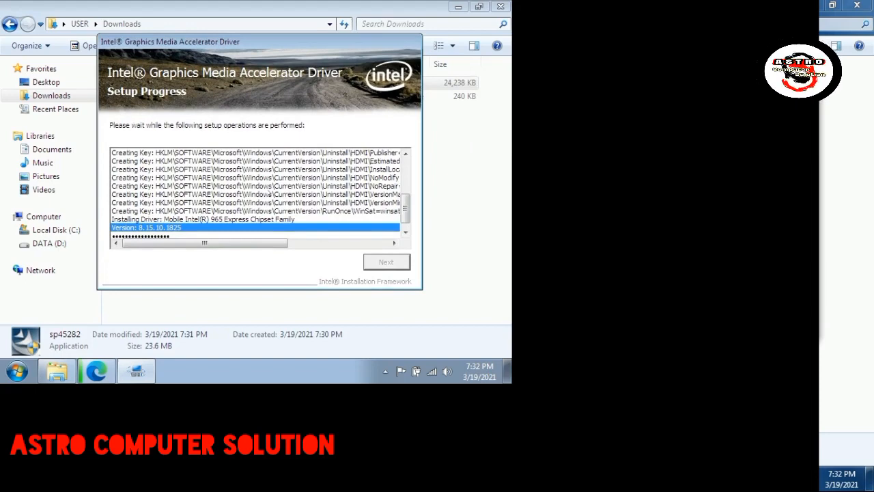
click(385, 371)
drag(385, 316, 386, 372)
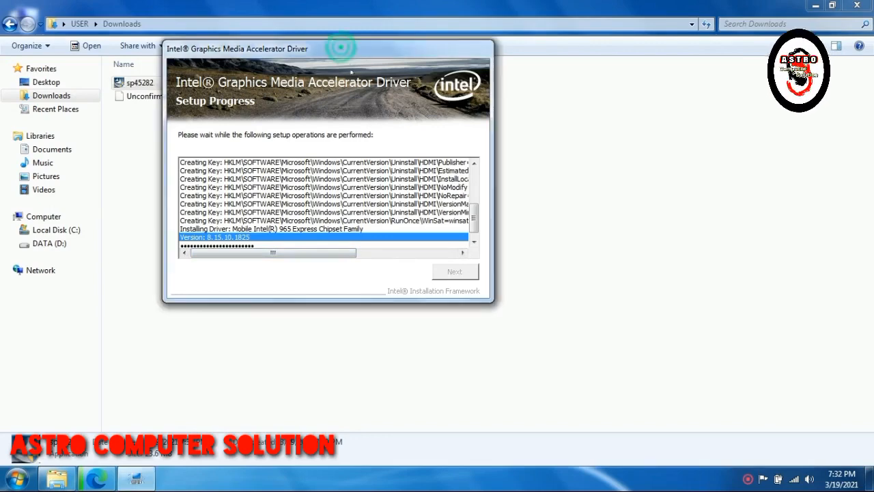
drag(341, 43, 372, 115)
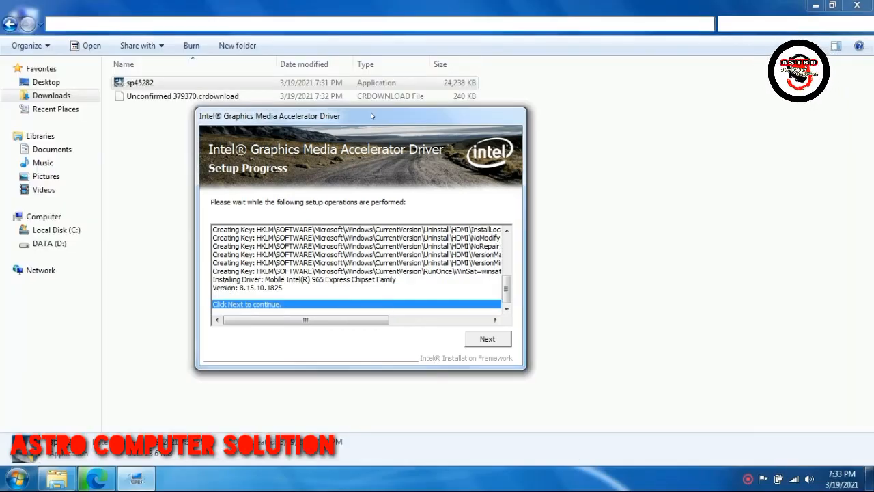
Finish the Intel driver setup choosing to restart later, and close the Downloads window
click(487, 337)
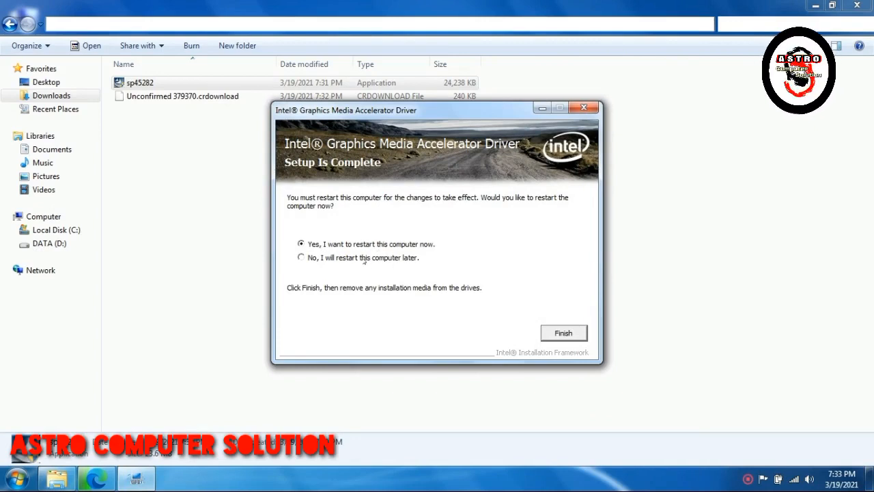
click(363, 257)
click(555, 333)
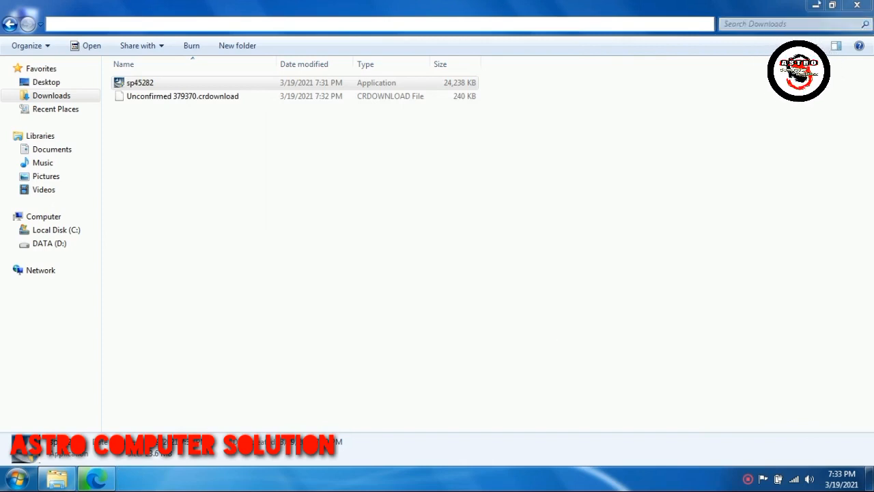
click(858, 5)
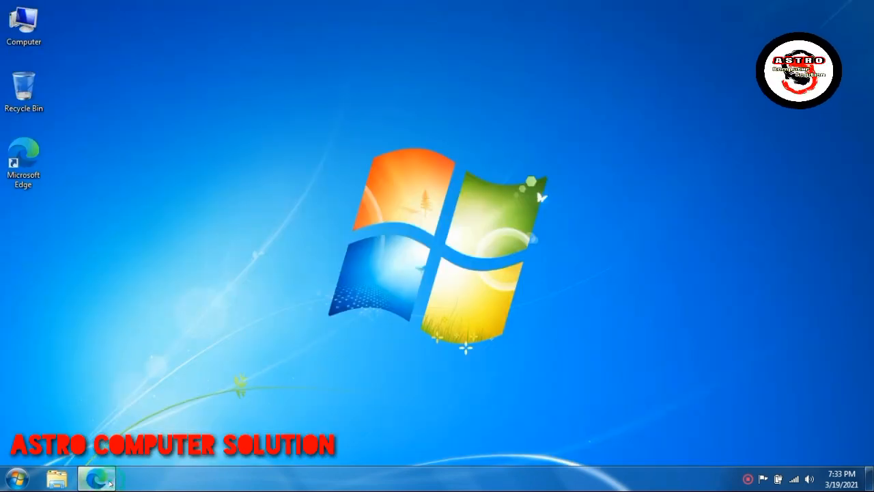
Restore Edge, dismiss the file notice, and browse the full Compaq 510 driver categories while sp45137.exe downloads
click(104, 482)
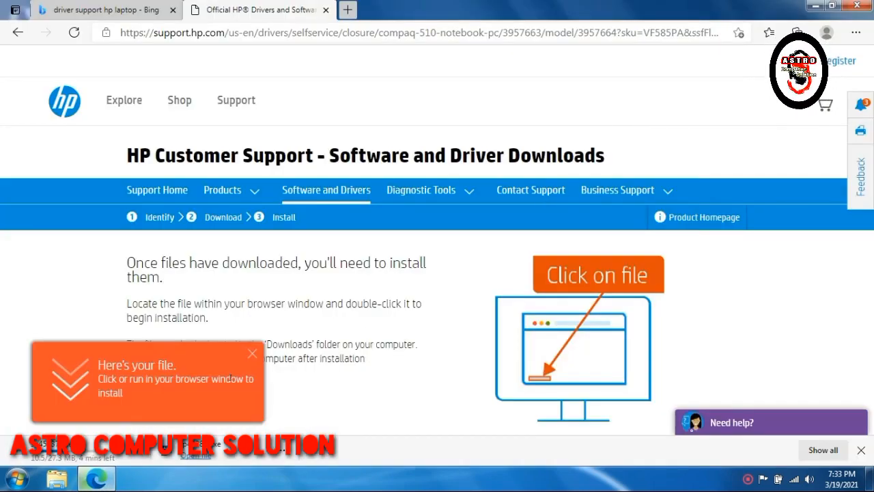
click(253, 354)
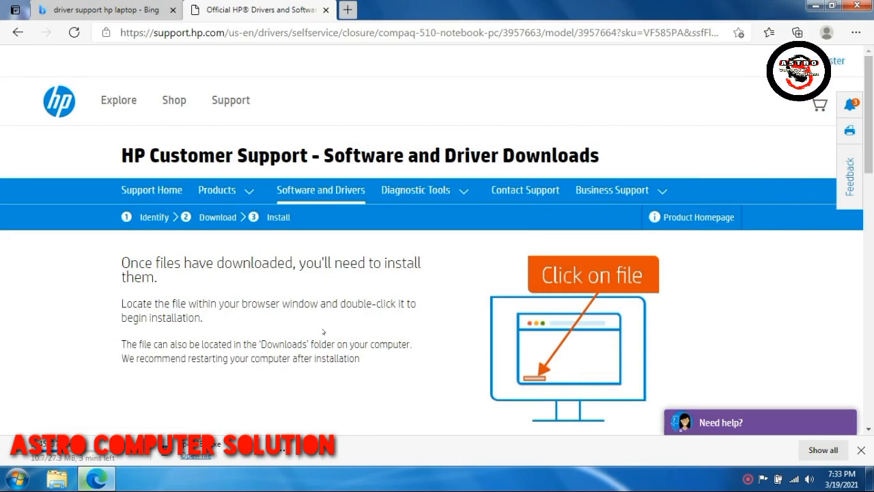
scroll(614, 232, down, 4)
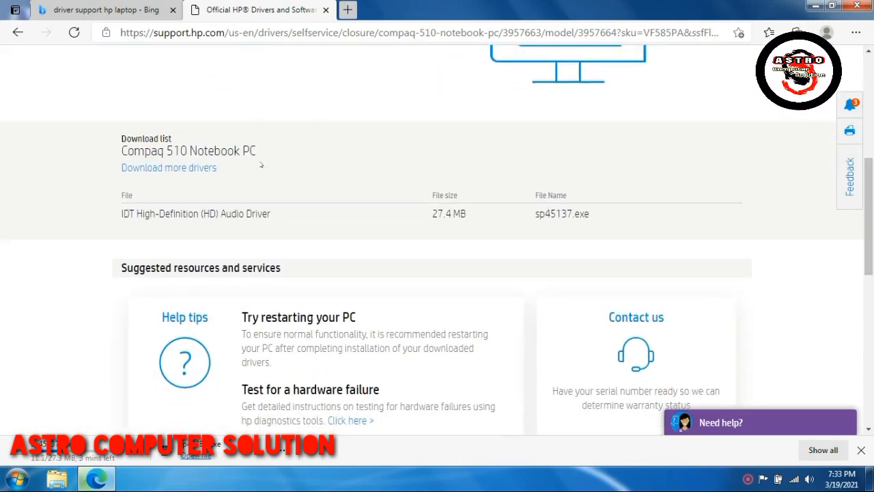
click(207, 170)
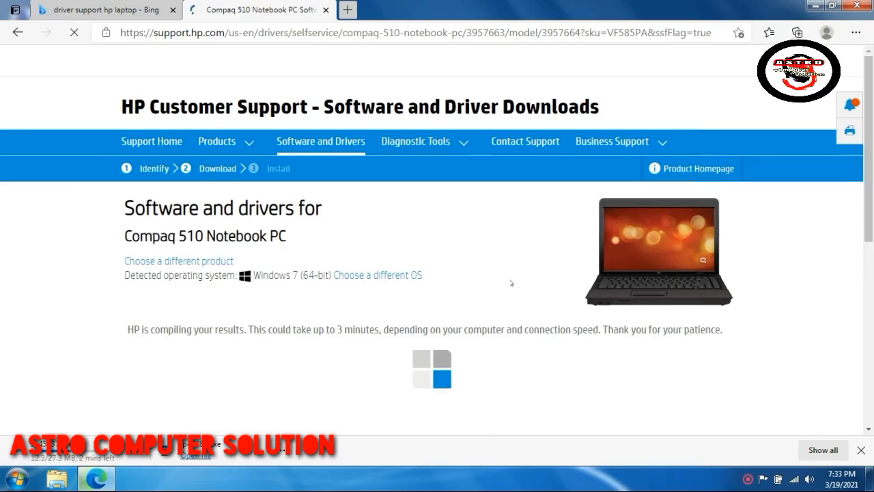
scroll(871, 225, down, 2)
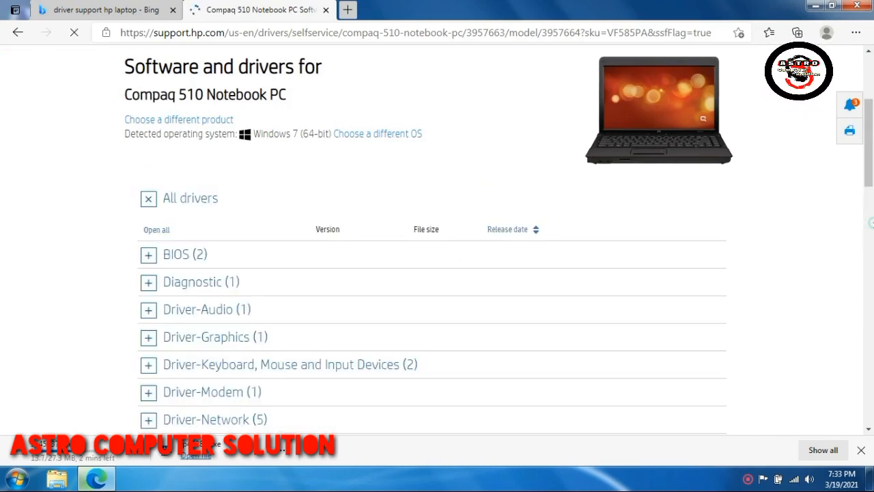
scroll(437, 246, down, 3)
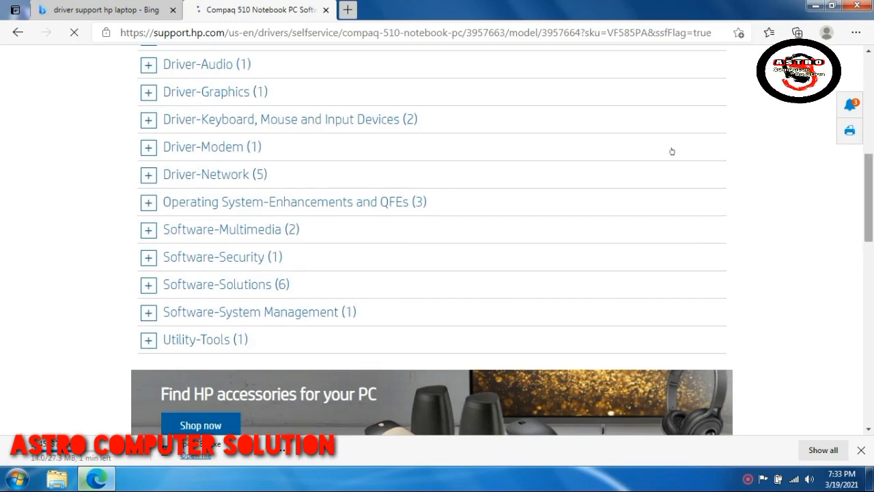